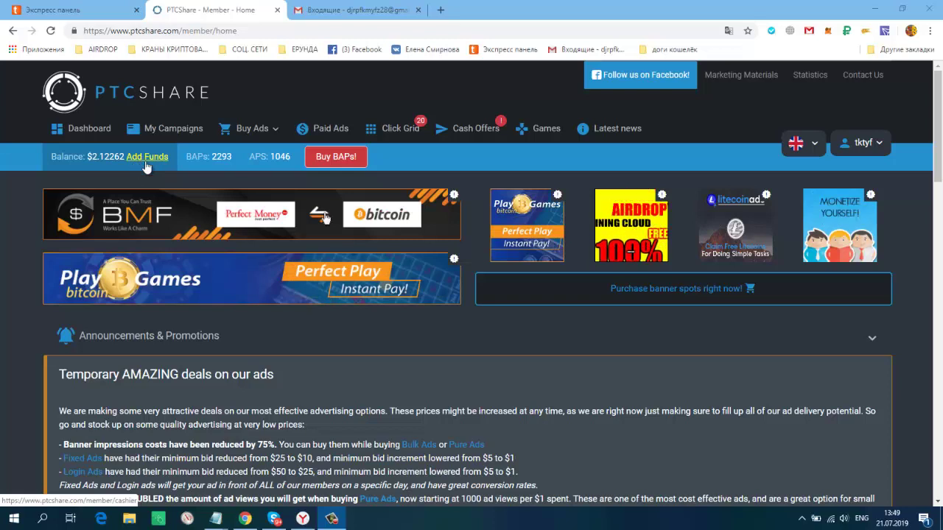
# Open the account cashier page and review the payment method balances and the Transfer Earnings Balance form.
pyautogui.click(145, 162)
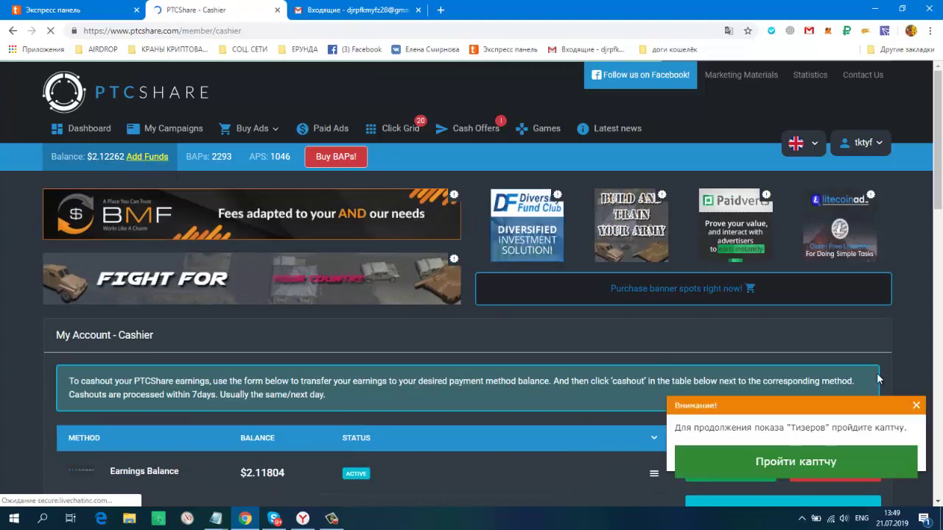
pyautogui.click(916, 405)
pyautogui.scroll(-1, 912, 412)
pyautogui.scroll(-2, 912, 408)
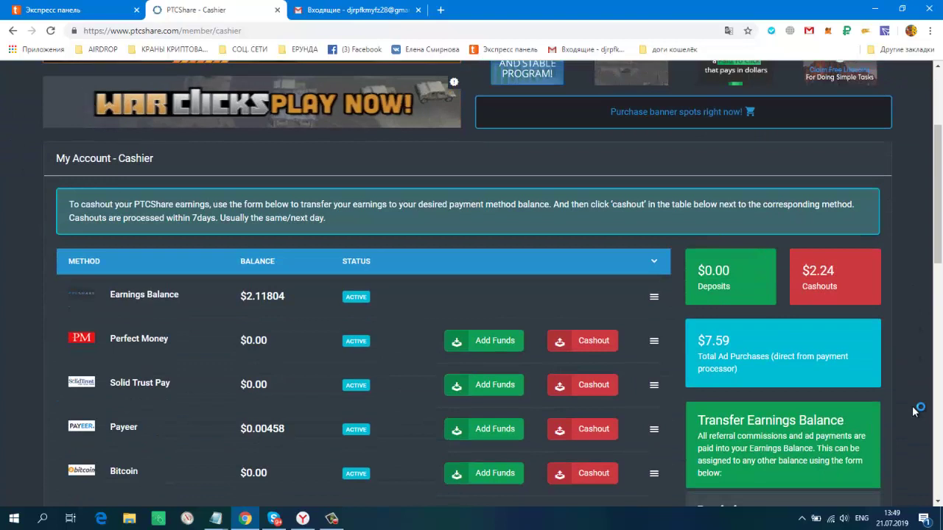
pyautogui.scroll(-4, 913, 410)
pyautogui.scroll(-1, 913, 412)
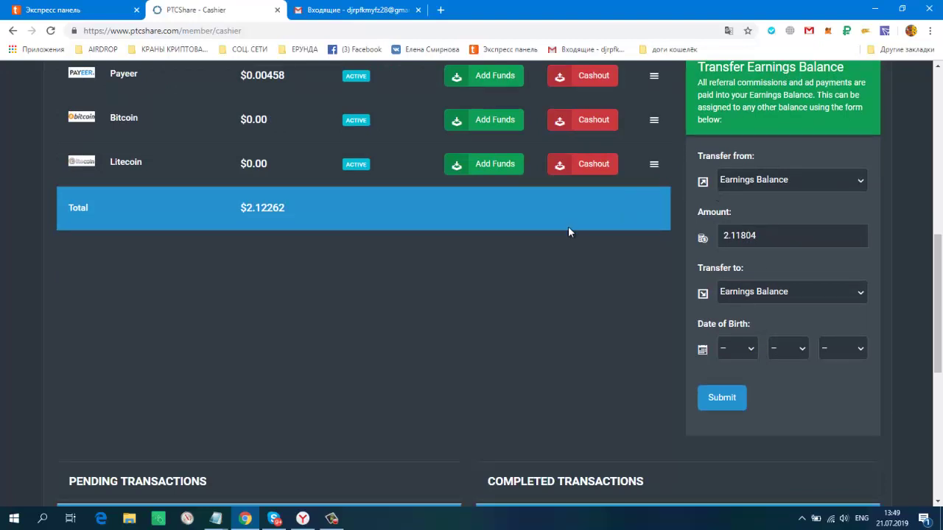
pyautogui.scroll(7, 563, 232)
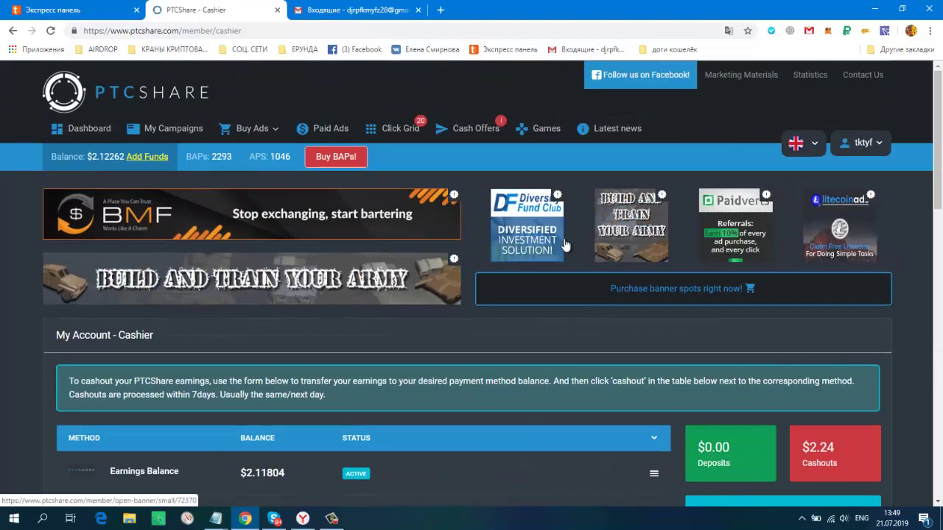
pyautogui.scroll(-6, 564, 250)
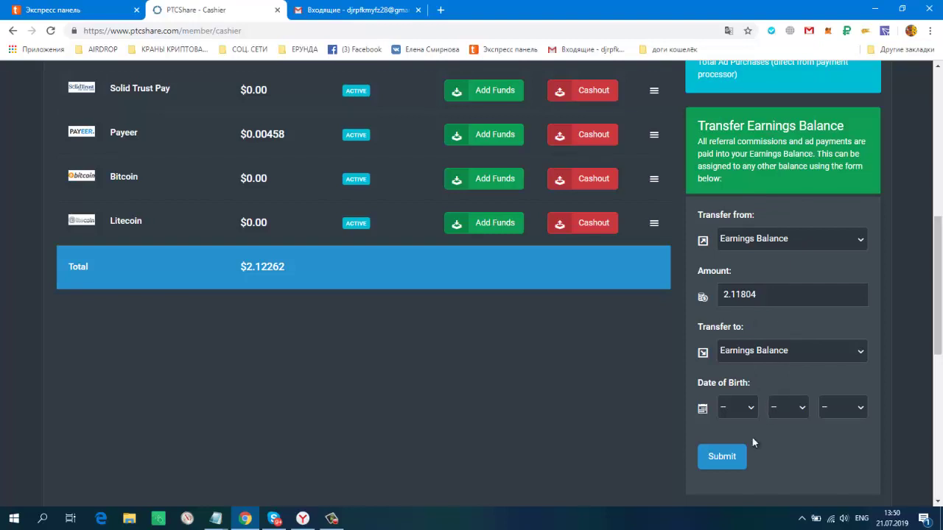
pyautogui.click(733, 466)
pyautogui.click(331, 517)
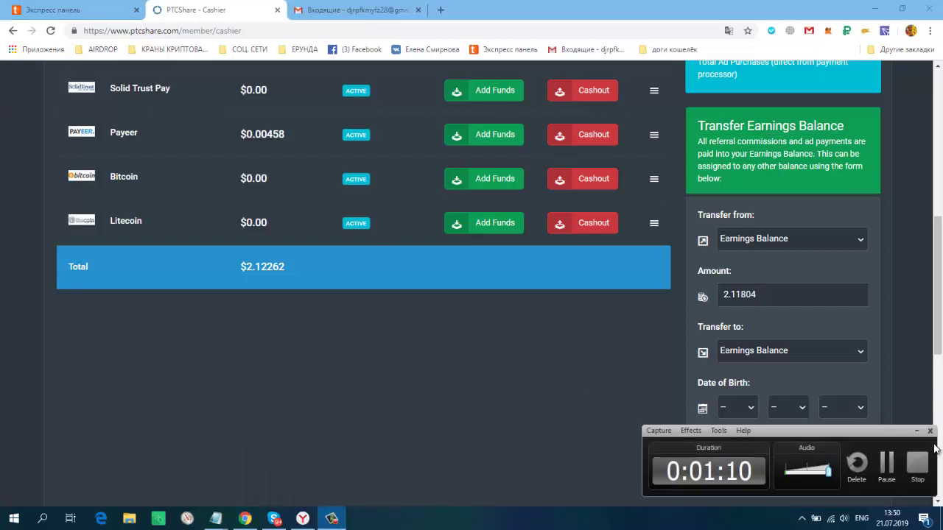
pyautogui.click(887, 464)
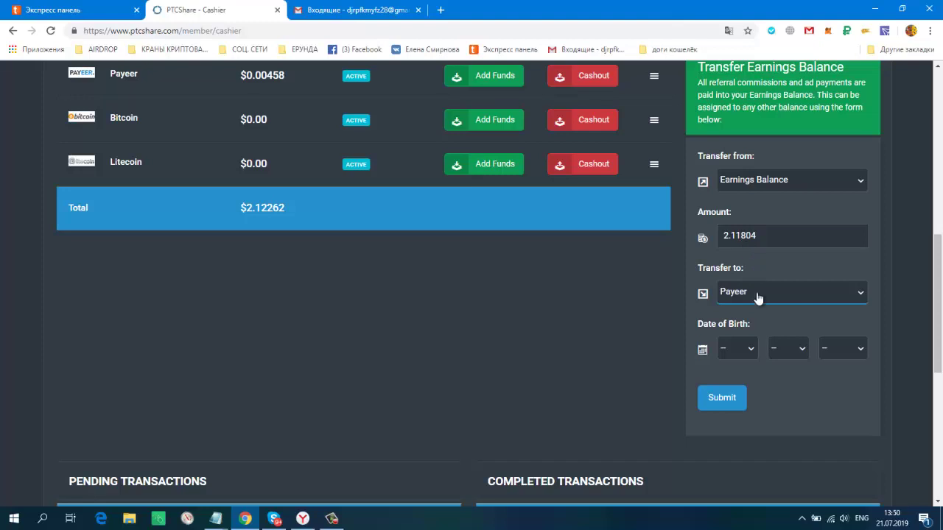
# Check which destinations the Transfer to setting offers in the earnings transfer form.
pyautogui.click(865, 296)
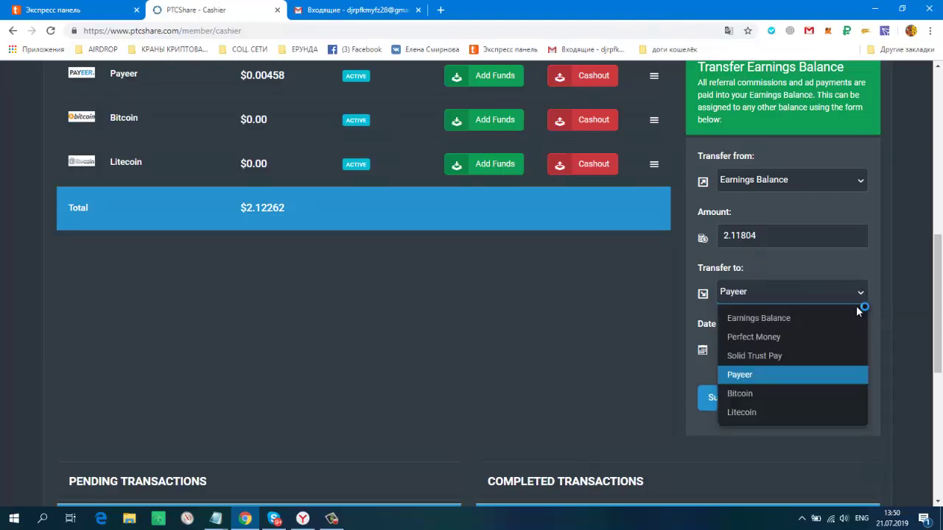
pyautogui.click(904, 302)
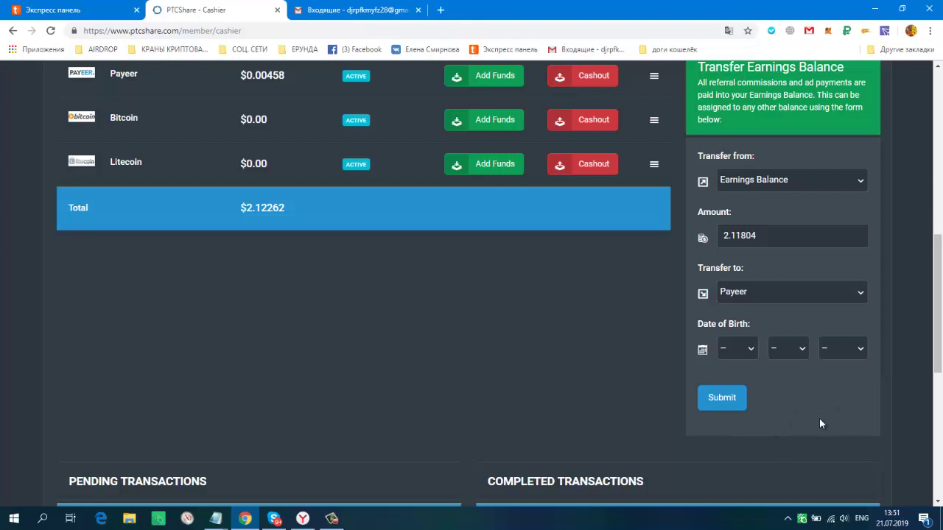
# Open the Add Funds page for Perfect Money and examine its account registration form.
pyautogui.scroll(3, 826, 425)
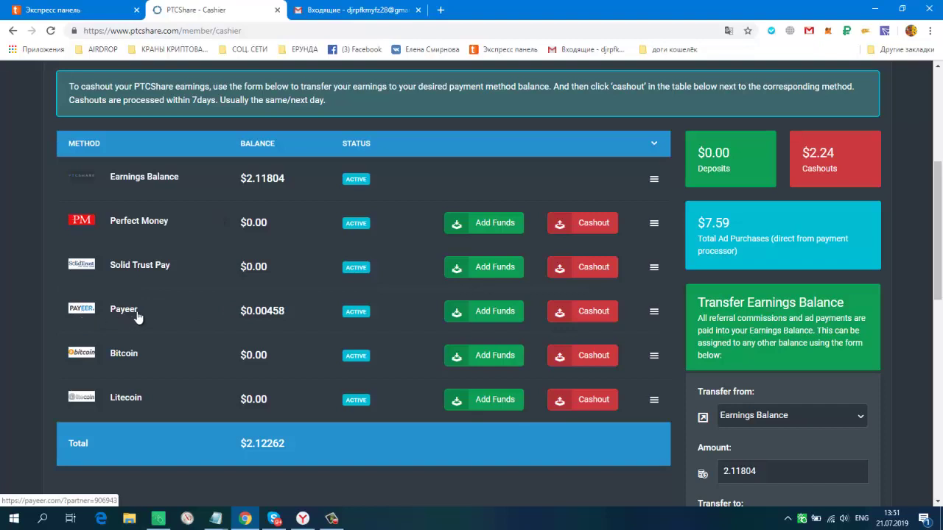
pyautogui.click(496, 230)
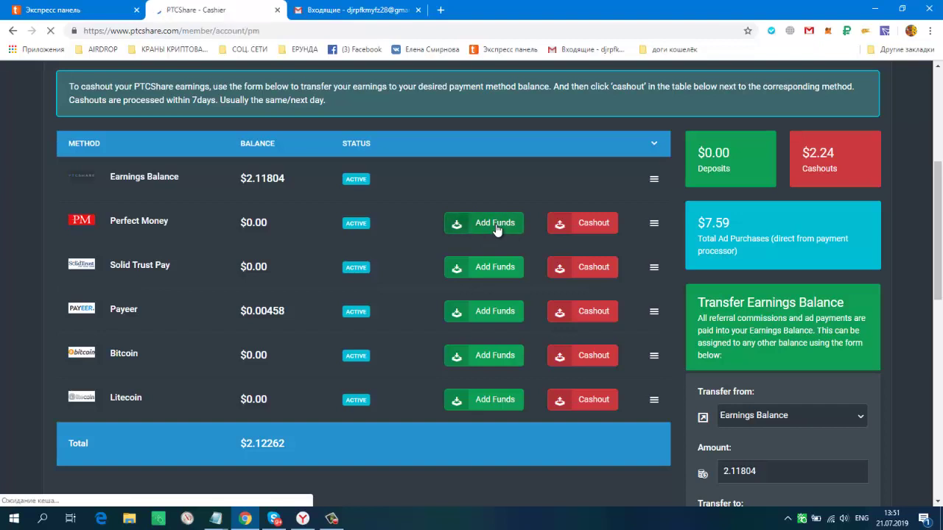
pyautogui.scroll(-4, 499, 246)
pyautogui.scroll(-3, 499, 246)
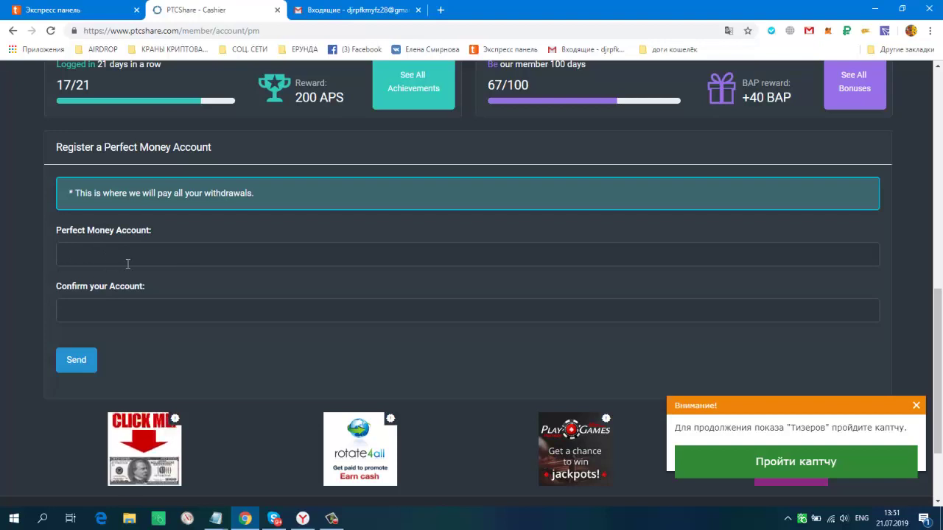
# Translate the Perfect Money registration page into Russian, then restore the original language.
pyautogui.rightClick(34, 267)
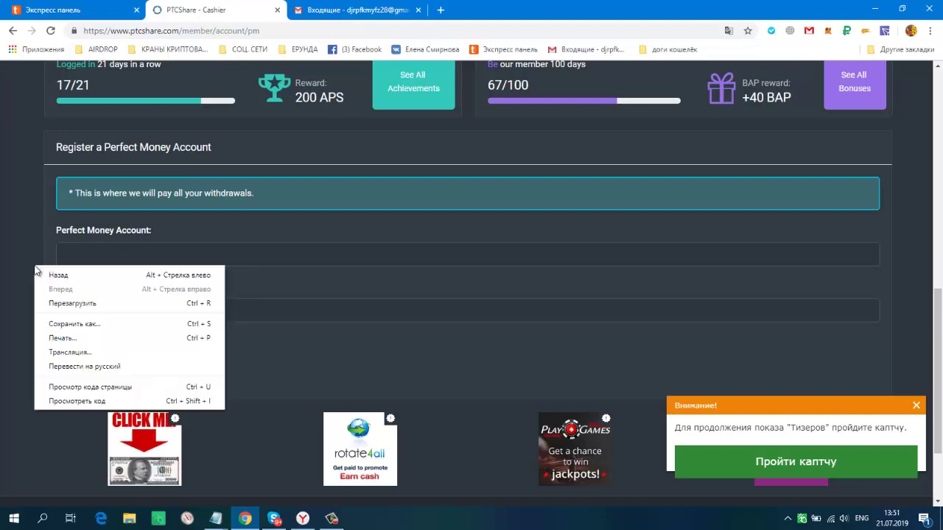
pyautogui.click(49, 362)
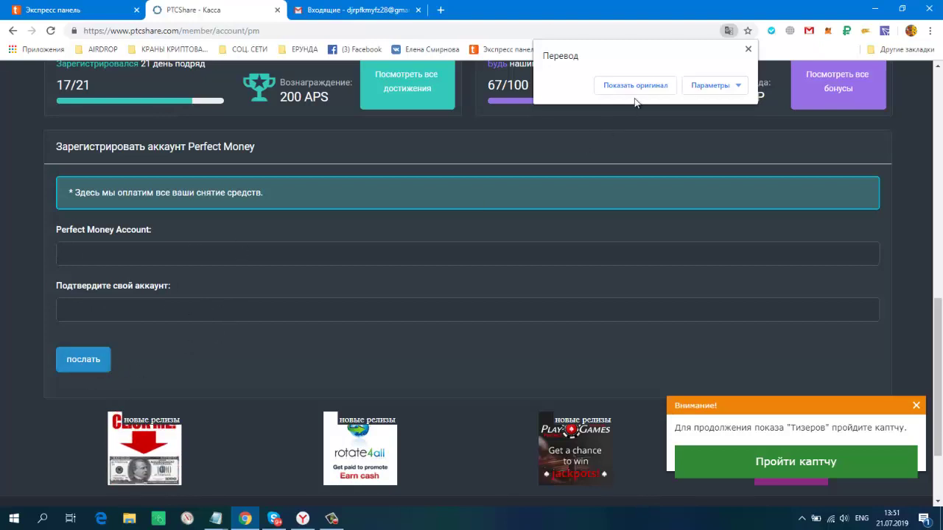
pyautogui.click(638, 86)
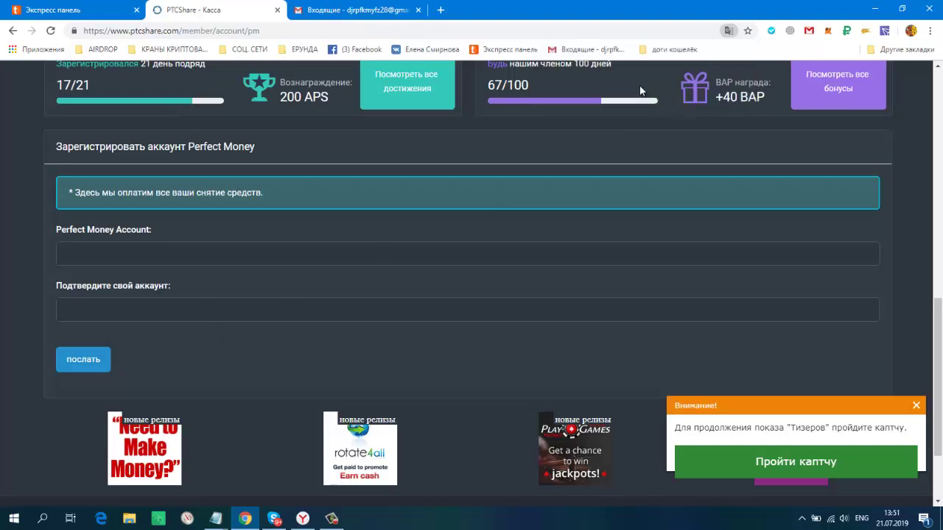
# Dismiss the captcha notice and return from the Perfect Money registration page to the cashier.
pyautogui.click(915, 404)
pyautogui.scroll(1, 517, 298)
pyautogui.scroll(3, 517, 297)
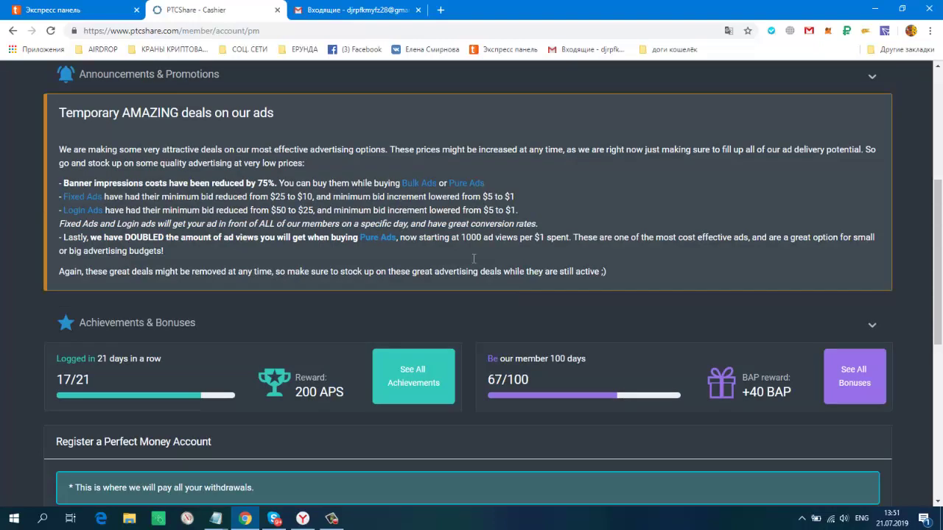
pyautogui.scroll(4, 346, 188)
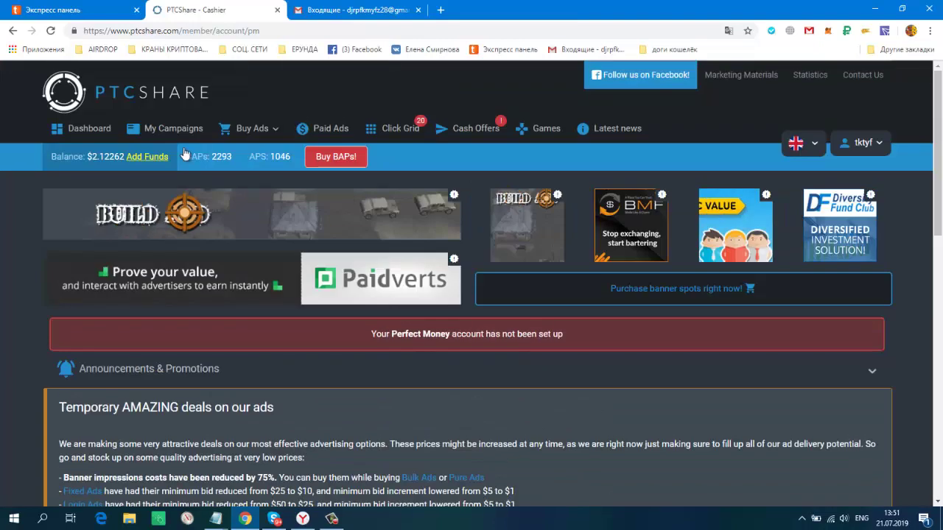
pyautogui.click(12, 32)
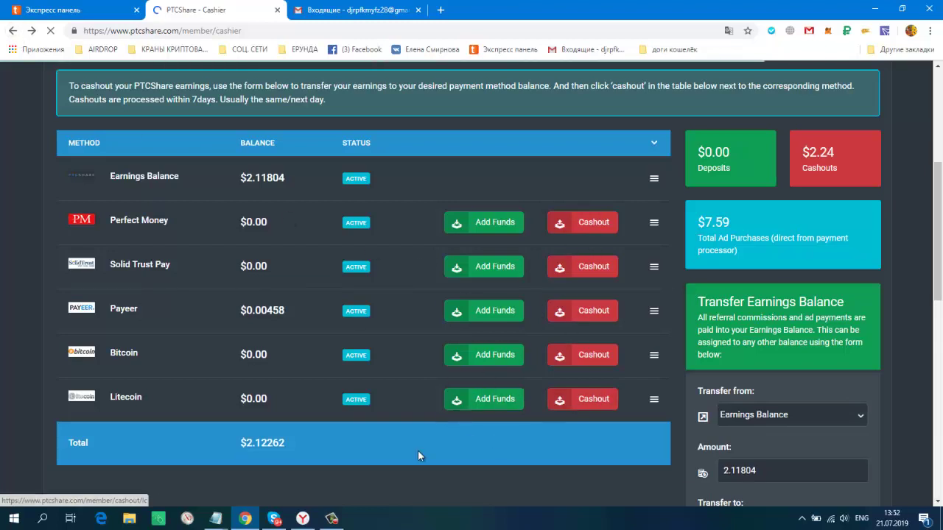
pyautogui.click(333, 519)
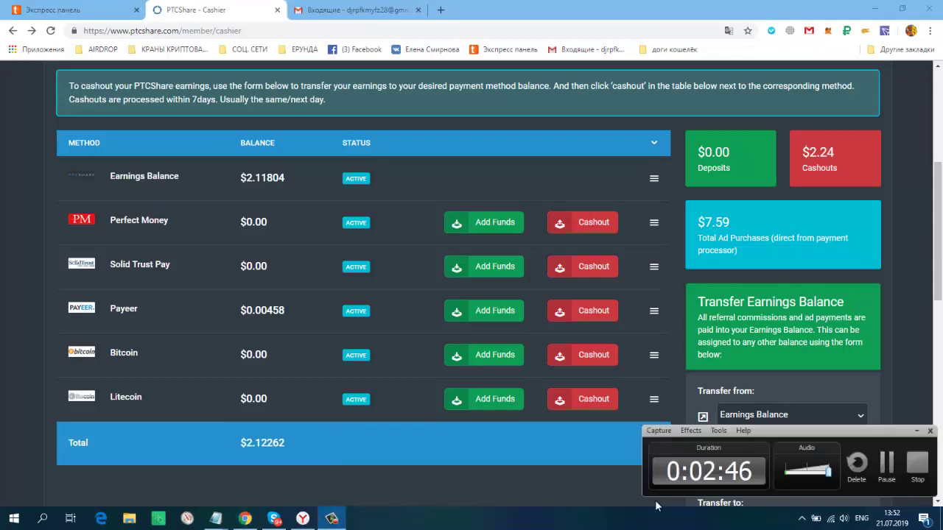
pyautogui.click(891, 471)
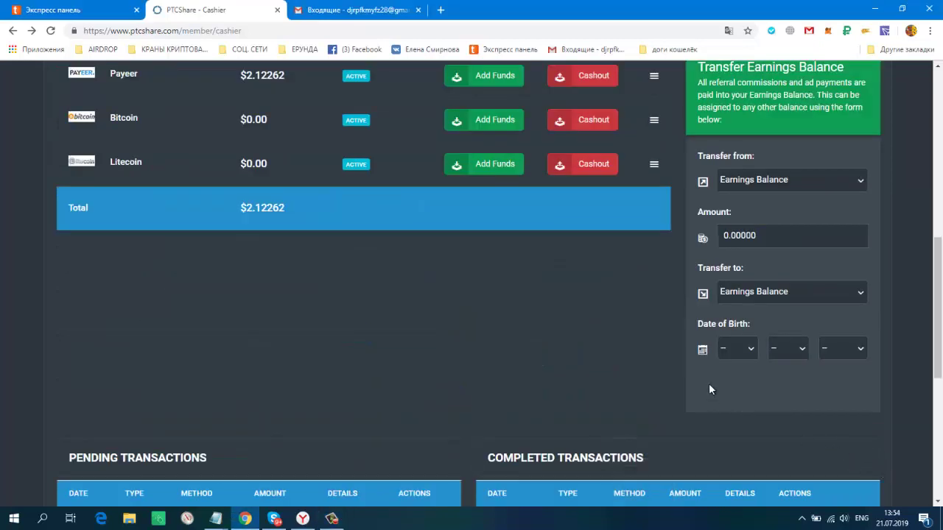
# Open the cashout form for the Payeer balance and review its amount, date of birth and fee fields.
pyautogui.scroll(3, 593, 382)
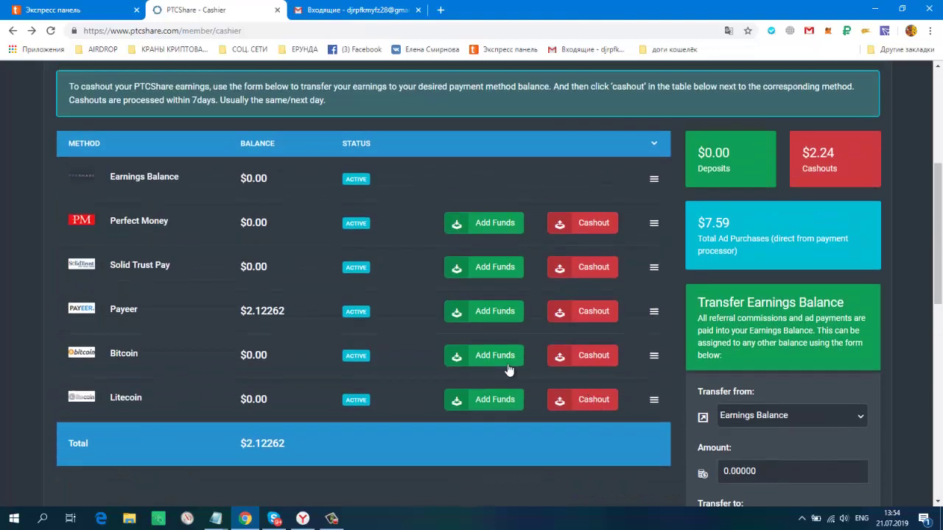
pyautogui.click(587, 313)
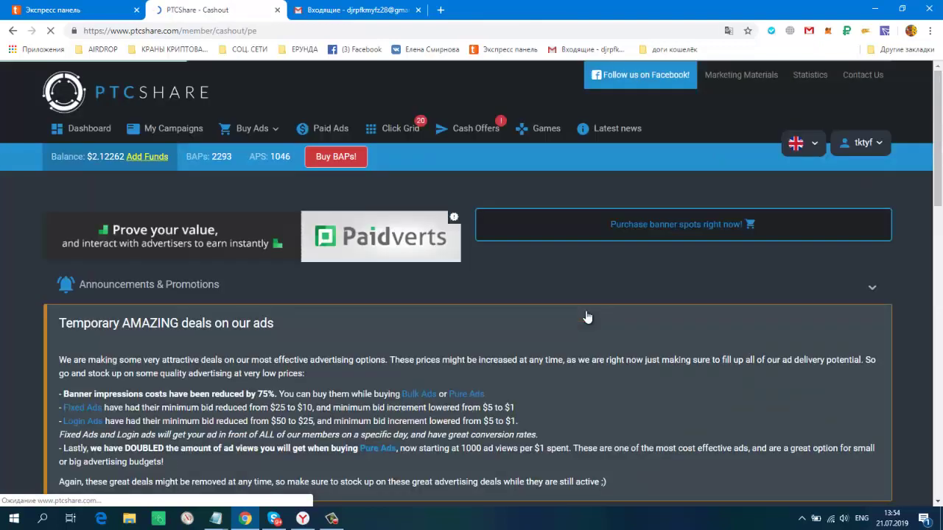
pyautogui.scroll(-6, 583, 314)
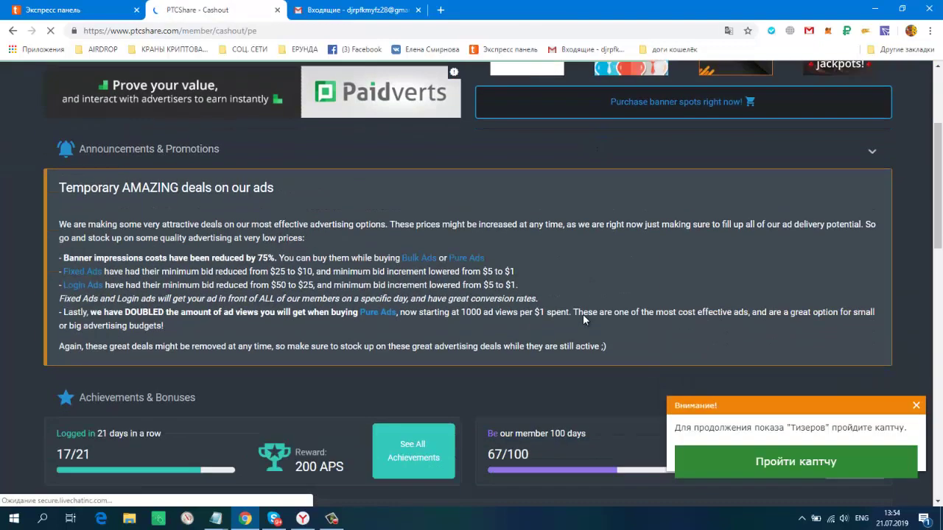
pyautogui.scroll(-5, 582, 320)
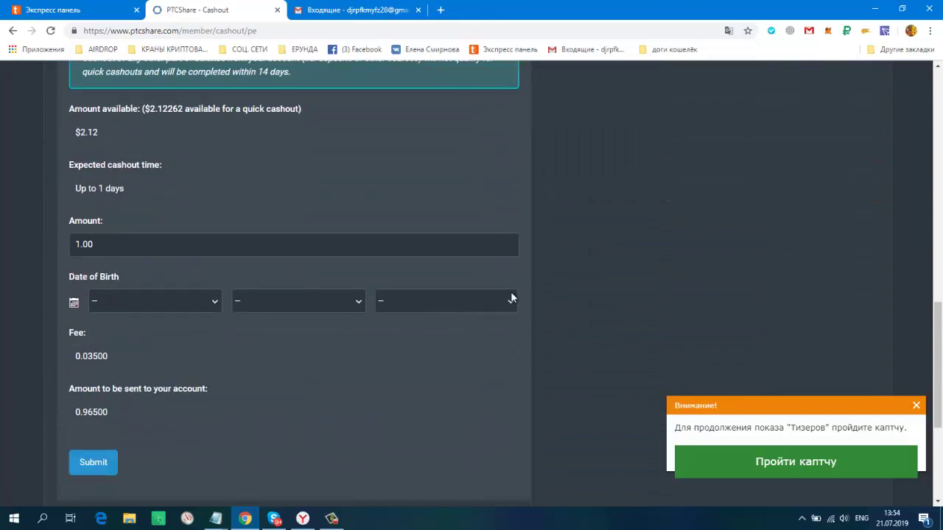
pyautogui.scroll(-1, 294, 144)
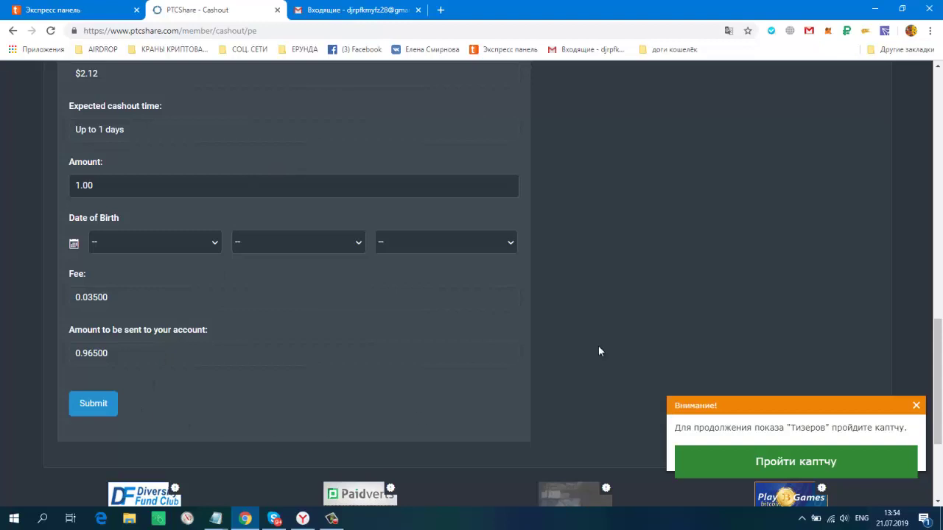
pyautogui.click(333, 520)
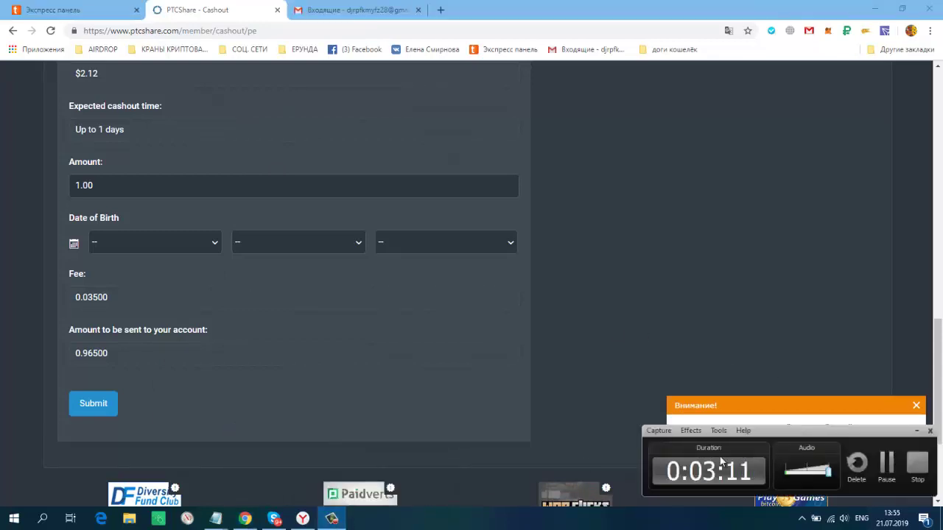
pyautogui.click(885, 470)
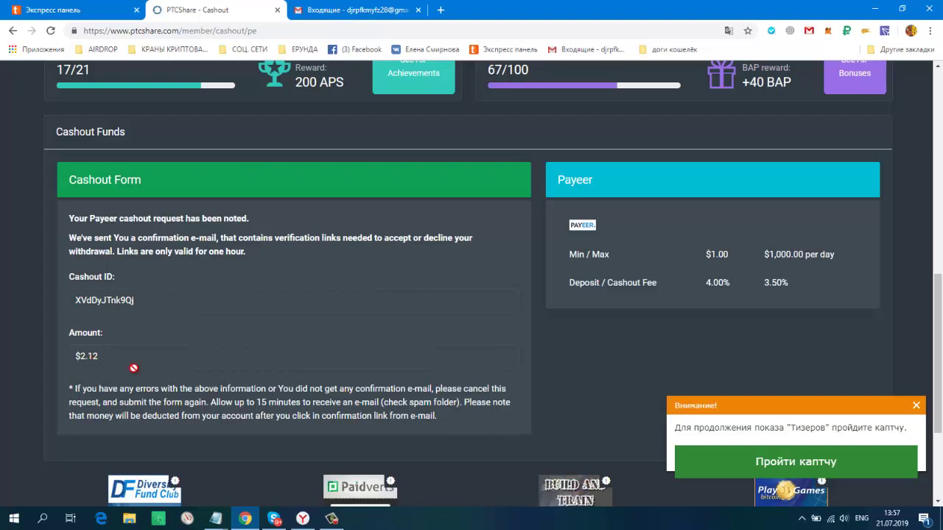
# Switch to Gmail and accept the withdrawal through the confirmation link in PTCShare's "Please confirm Your cashout" e-mail.
pyautogui.click(366, 11)
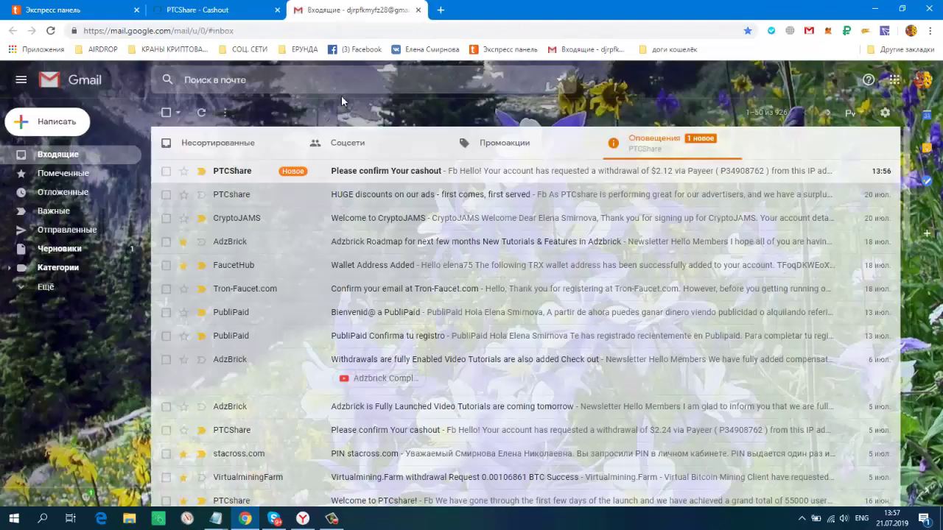
pyautogui.click(501, 174)
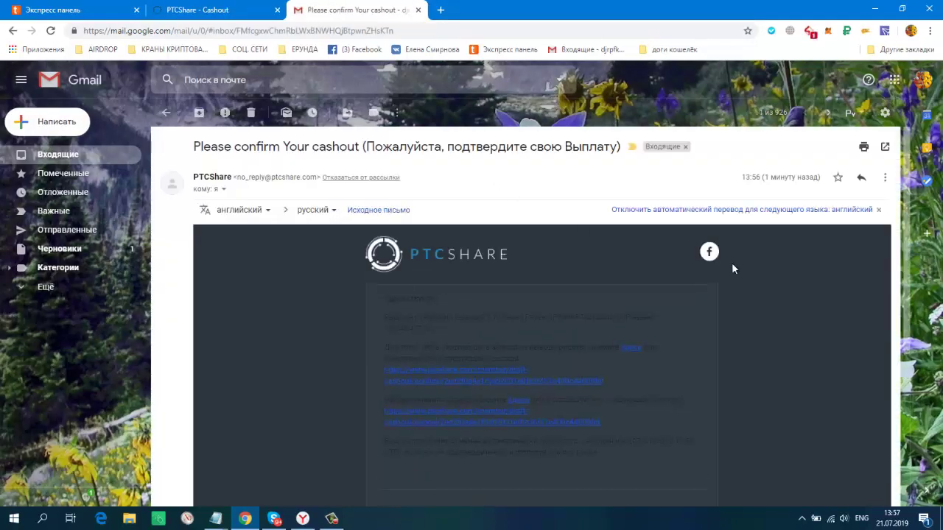
pyautogui.scroll(-1, 804, 289)
pyautogui.scroll(-1, 803, 288)
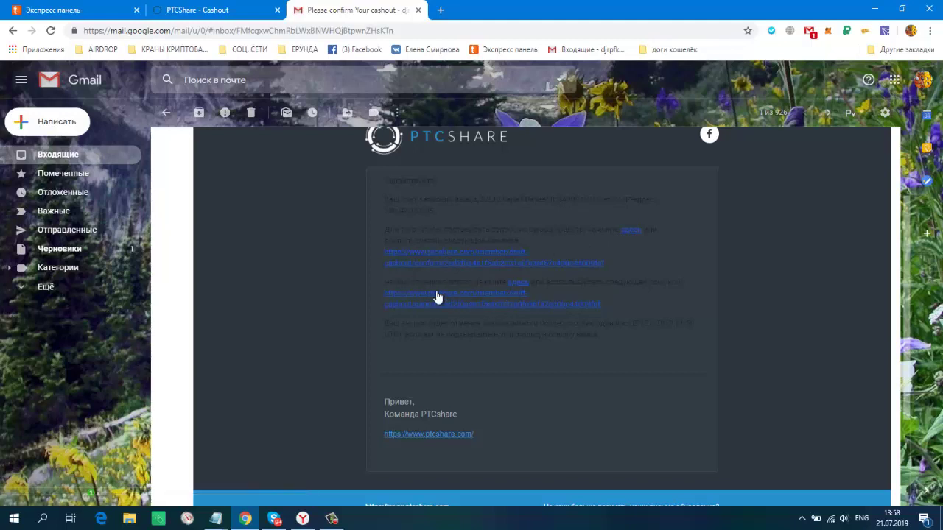
pyautogui.click(631, 232)
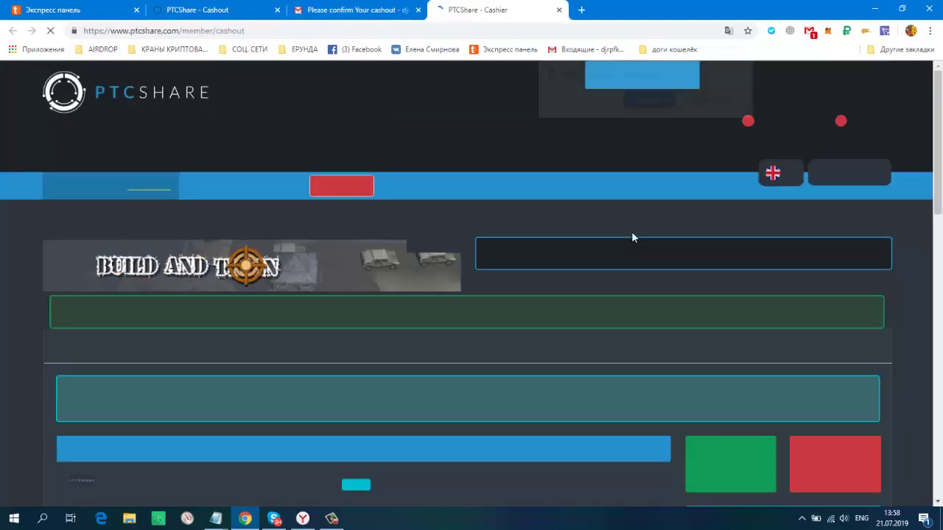
# Check the payment method balances in the cashier after the confirmed Payeer cashout.
pyautogui.scroll(-2, 622, 252)
pyautogui.scroll(-2, 622, 257)
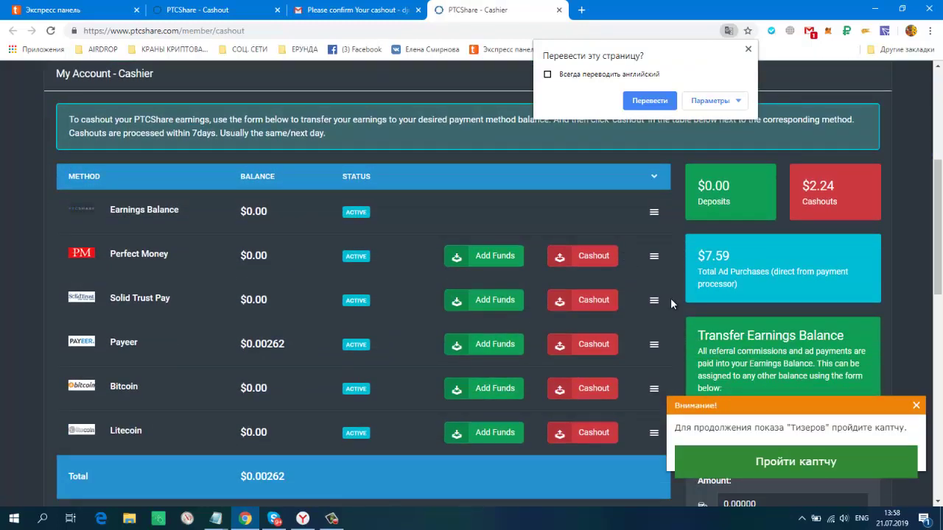
pyautogui.scroll(-1, 670, 297)
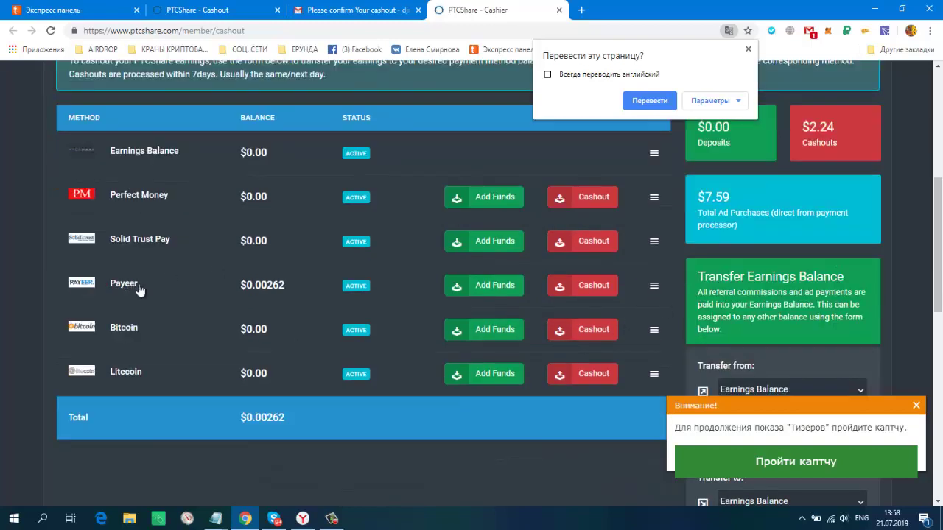
pyautogui.scroll(-1, 683, 386)
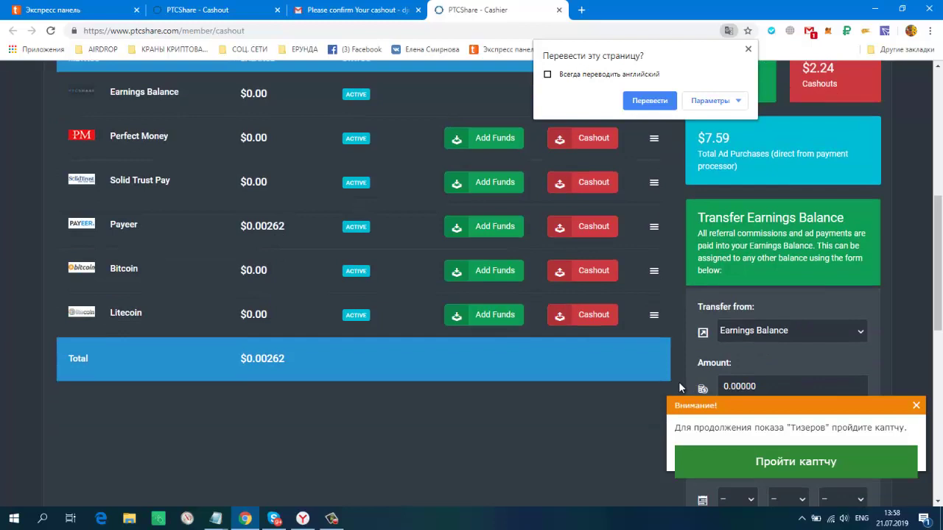
pyautogui.scroll(1, 605, 371)
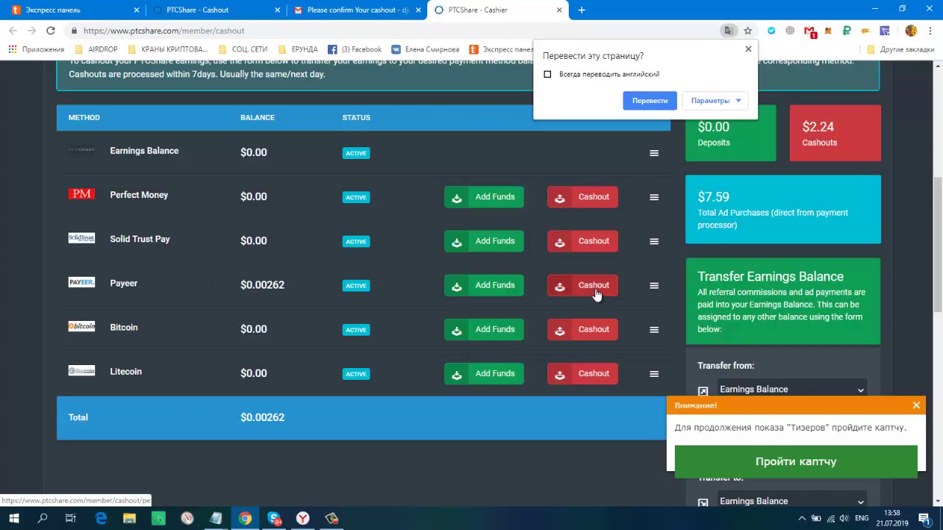
# Translate the cashier page into Russian and try to request another cashout from the Payeer balance.
pyautogui.click(650, 100)
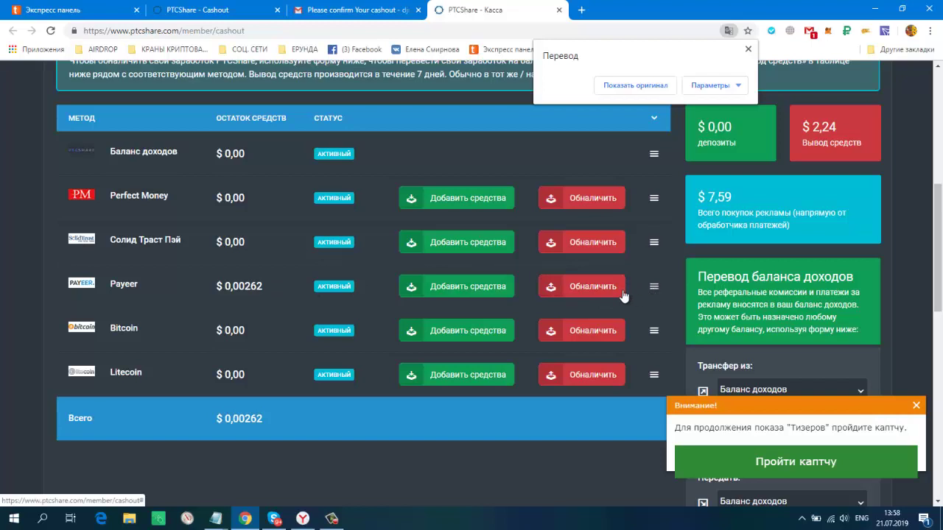
pyautogui.click(593, 295)
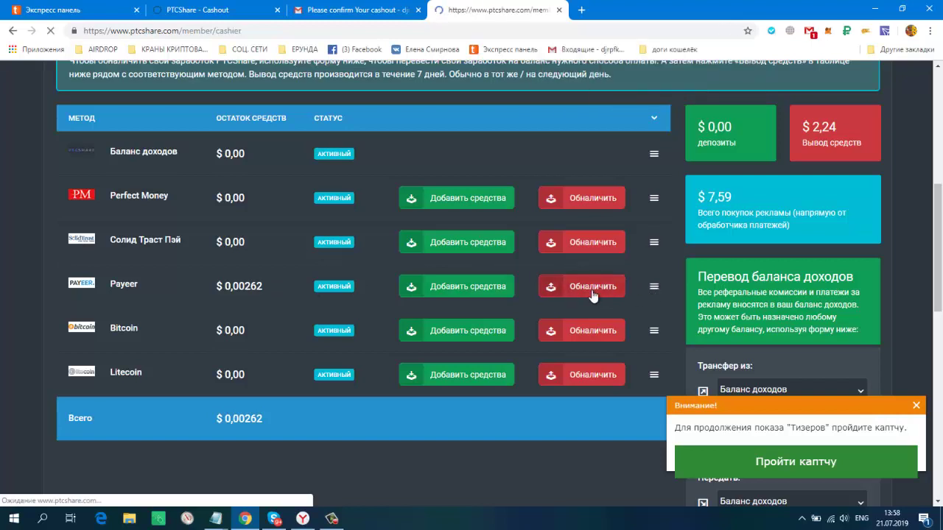
pyautogui.scroll(-2, 593, 295)
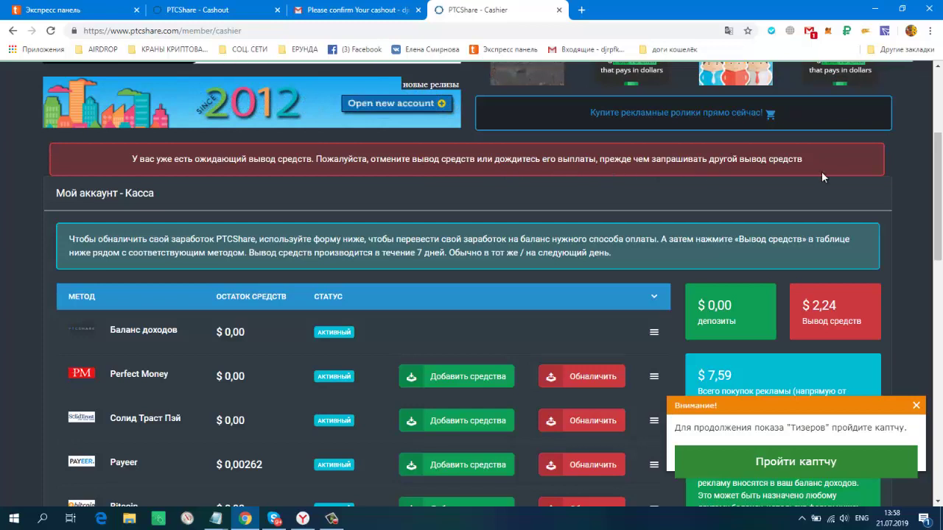
# Dismiss the captcha notice and restore the cashier page to its original English text.
pyautogui.click(918, 407)
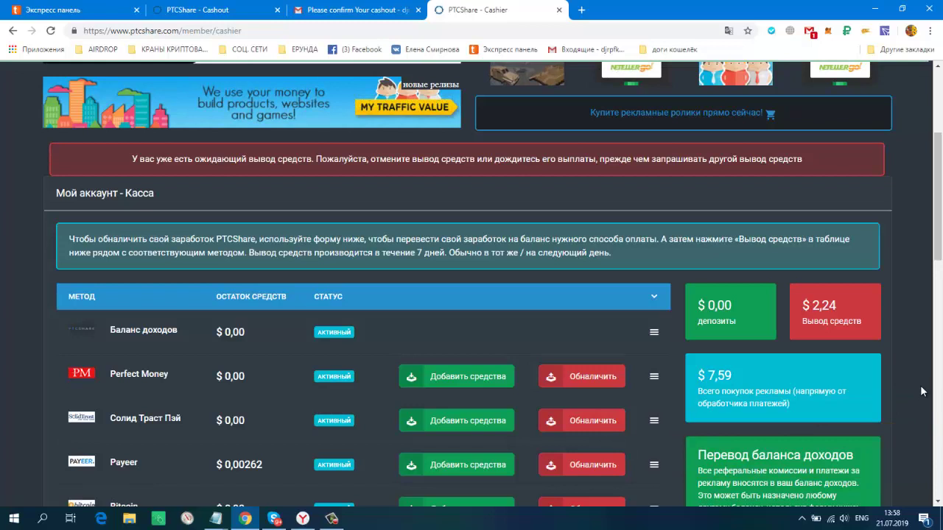
pyautogui.scroll(-2, 921, 392)
pyautogui.scroll(5, 921, 391)
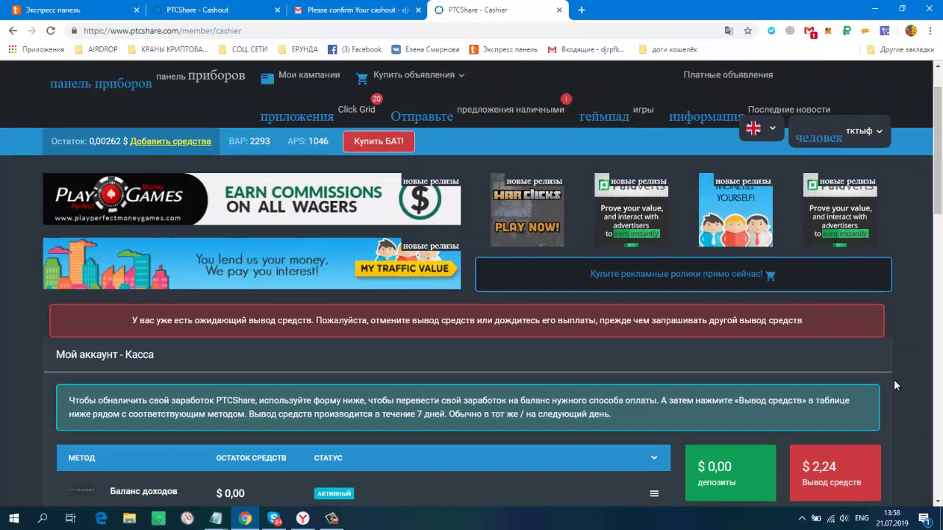
pyautogui.click(728, 30)
pyautogui.click(651, 85)
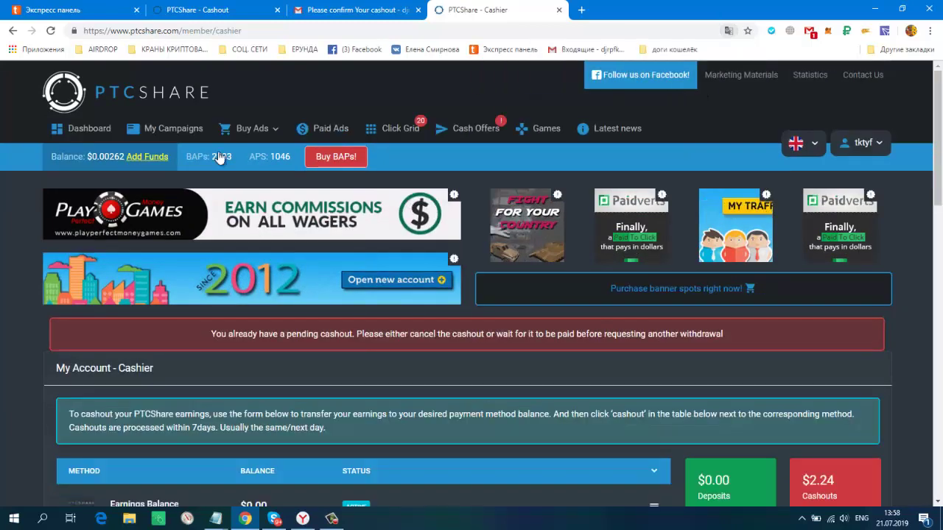
# Open the member dashboard and look over its announcements.
pyautogui.click(85, 133)
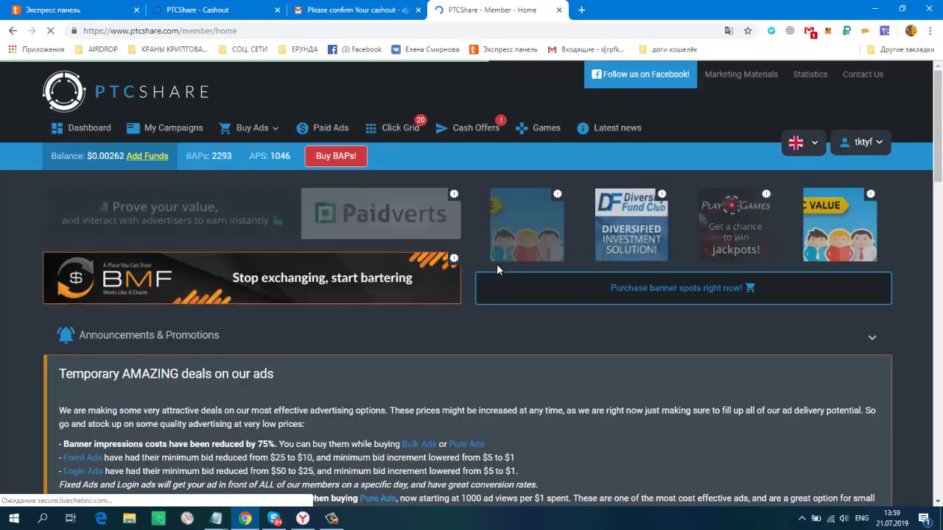
pyautogui.scroll(-3, 496, 265)
pyautogui.scroll(3, 496, 264)
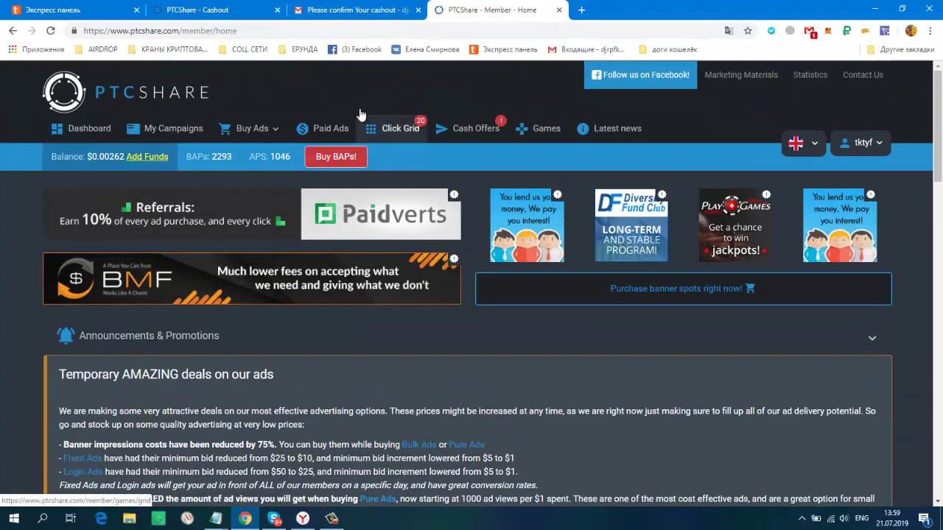
# Switch to Gmail and return from the cashout confirmation e-mail to the inbox.
pyautogui.click(336, 8)
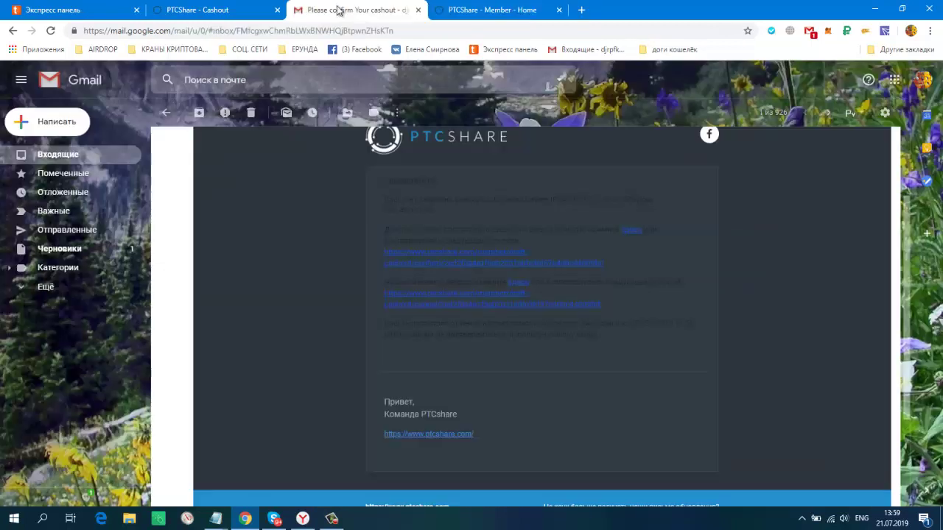
pyautogui.scroll(2, 519, 258)
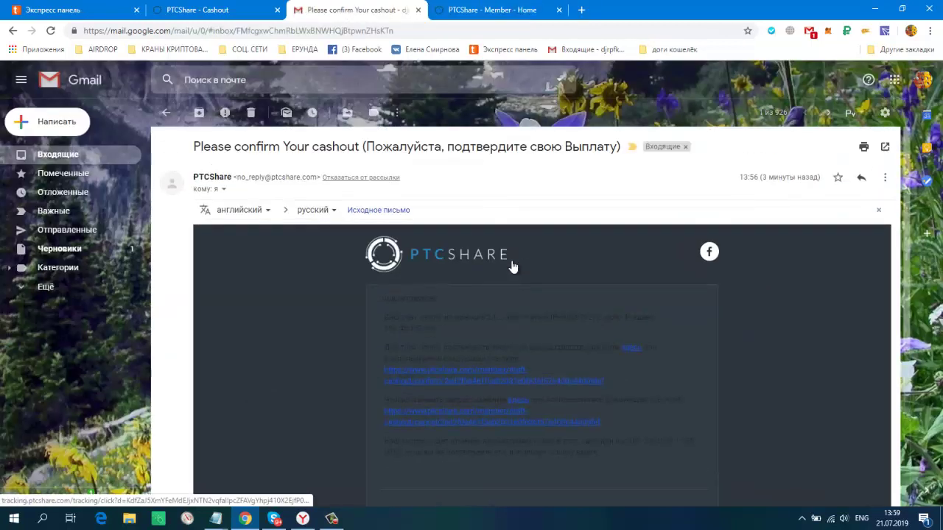
pyautogui.click(166, 113)
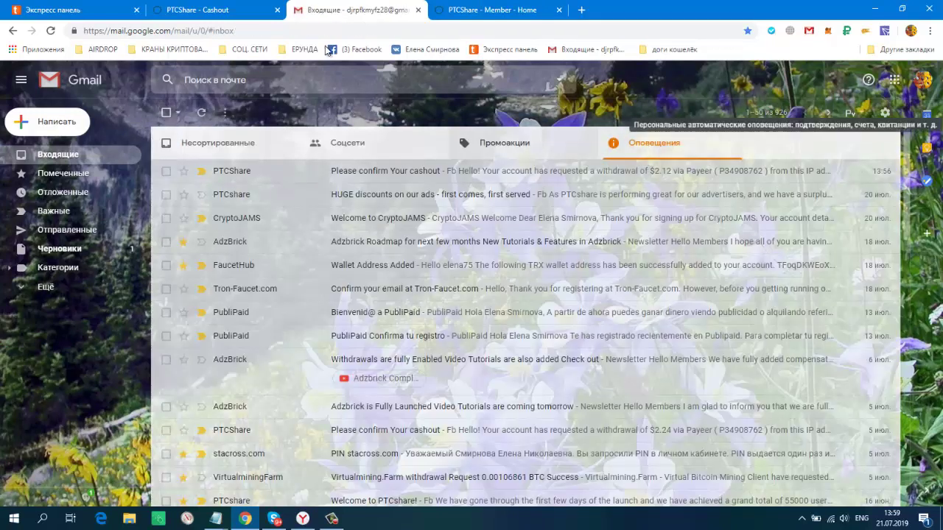
# Switch back to PTCShare, close the leftover Cashout page and review the BAP group and earnings on the member dashboard.
pyautogui.click(484, 11)
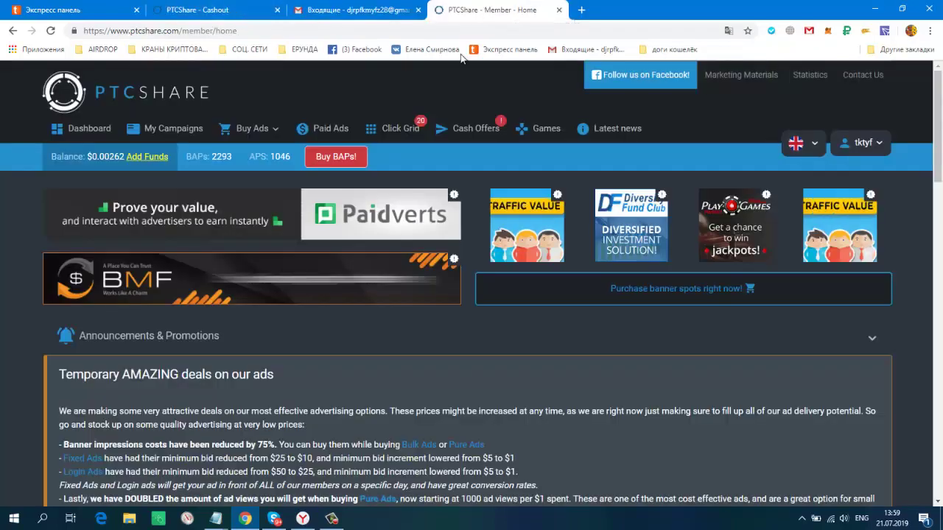
pyautogui.click(277, 10)
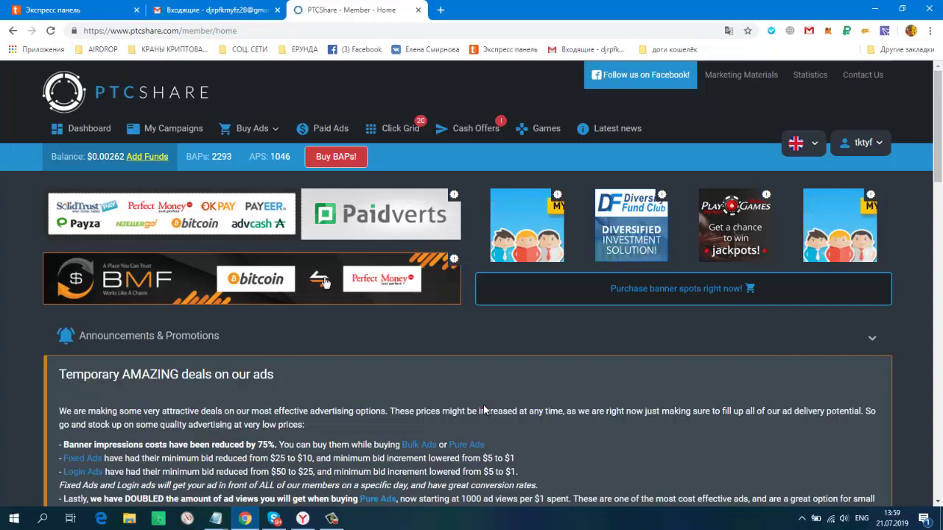
pyautogui.scroll(-6, 484, 411)
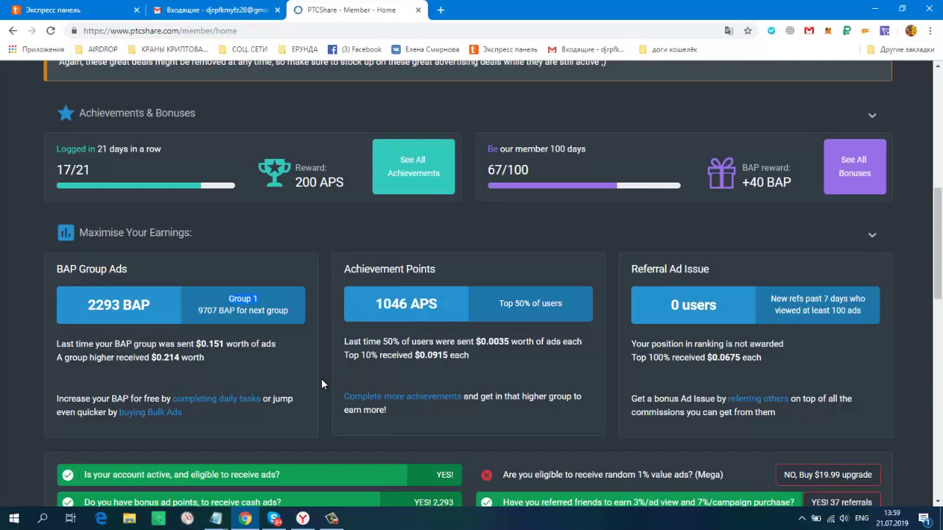
pyautogui.scroll(9, 321, 381)
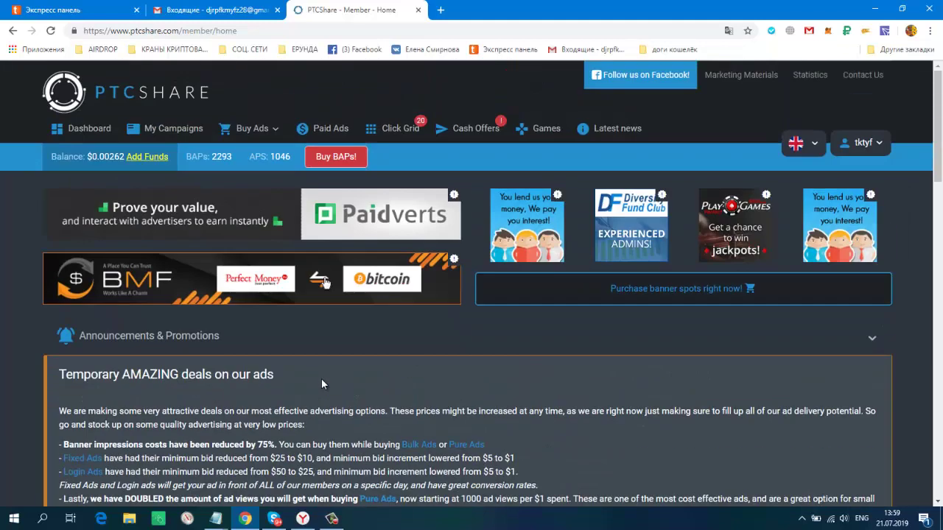
# Open the Bulk Ads purchase page and examine the fields of its campaign form.
pyautogui.click(270, 134)
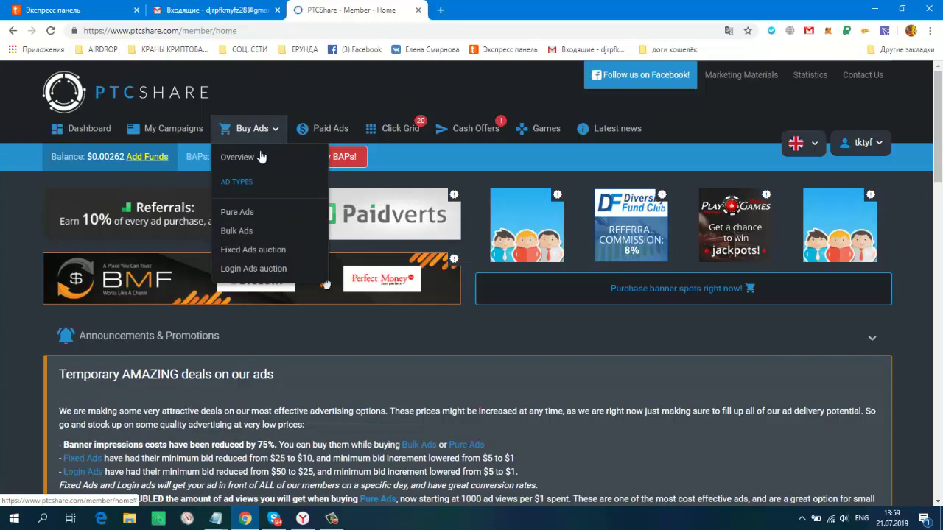
pyautogui.click(229, 232)
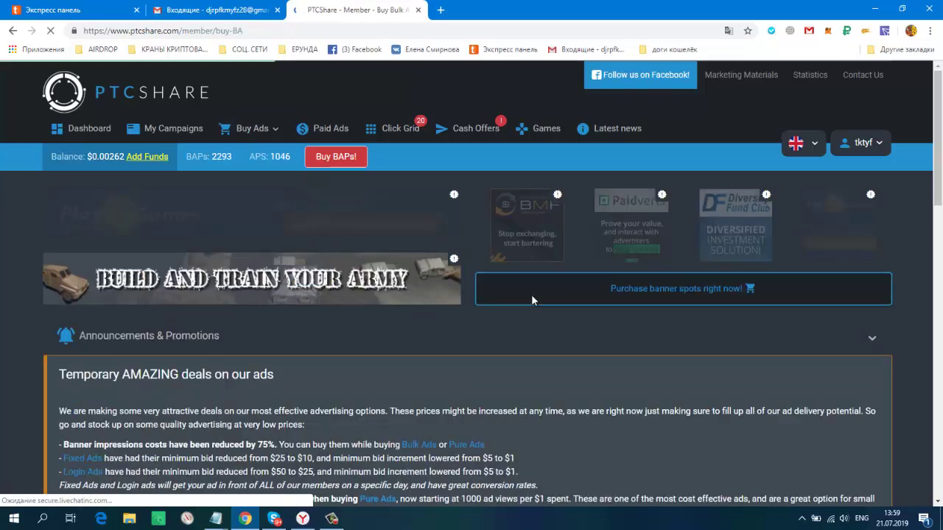
pyautogui.scroll(-3, 526, 327)
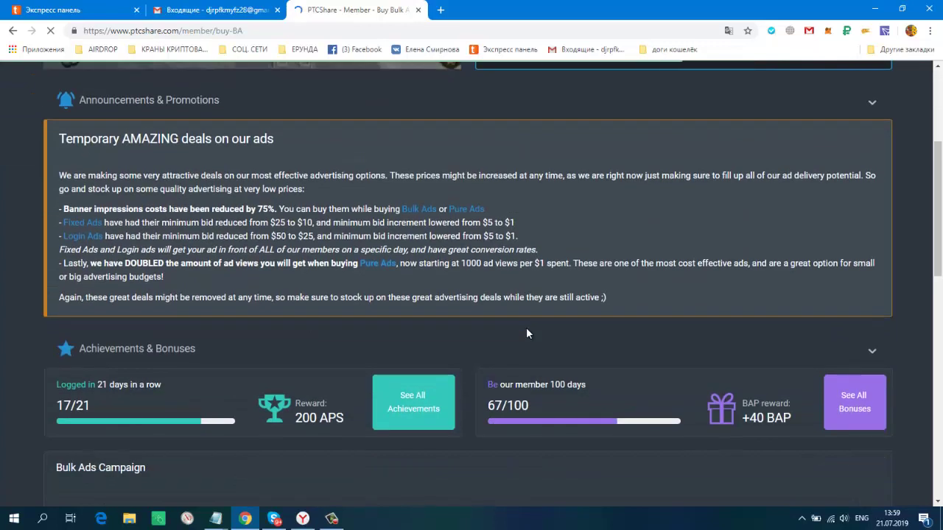
pyautogui.scroll(-7, 527, 333)
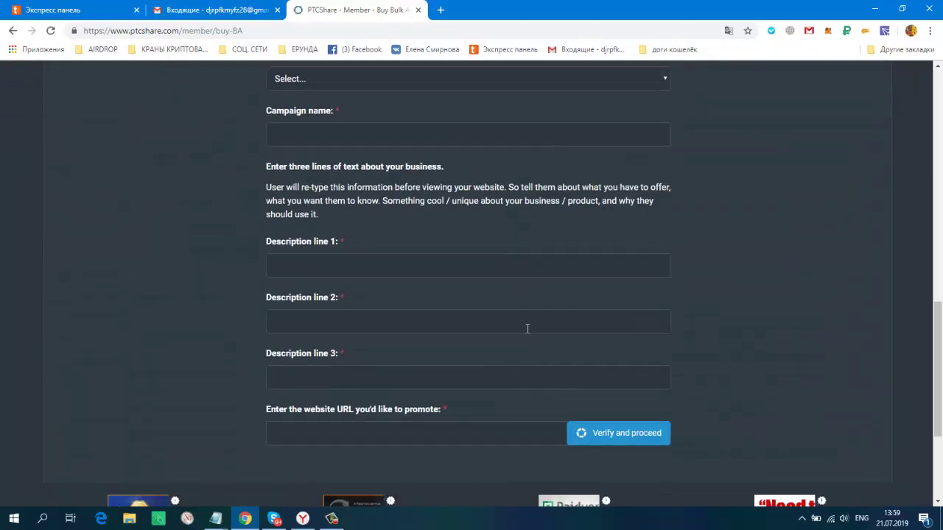
pyautogui.scroll(-1, 527, 329)
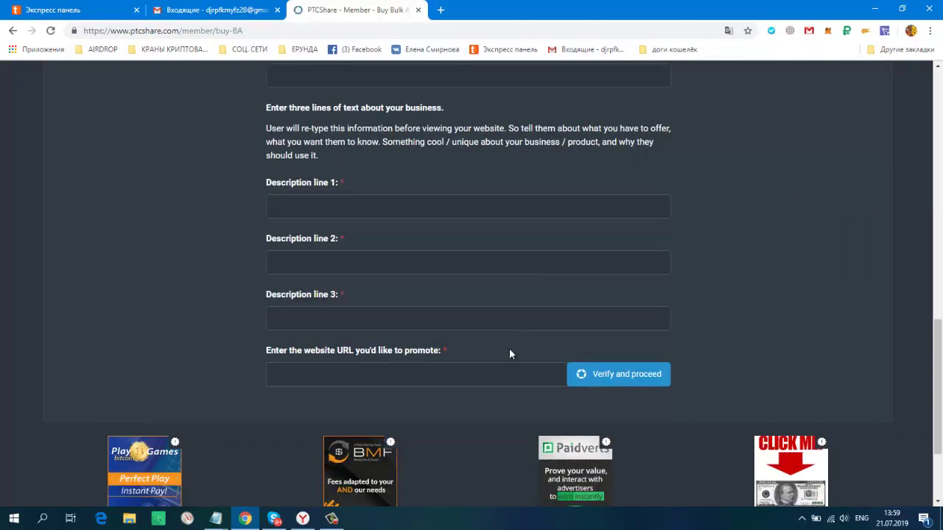
pyautogui.scroll(3, 509, 354)
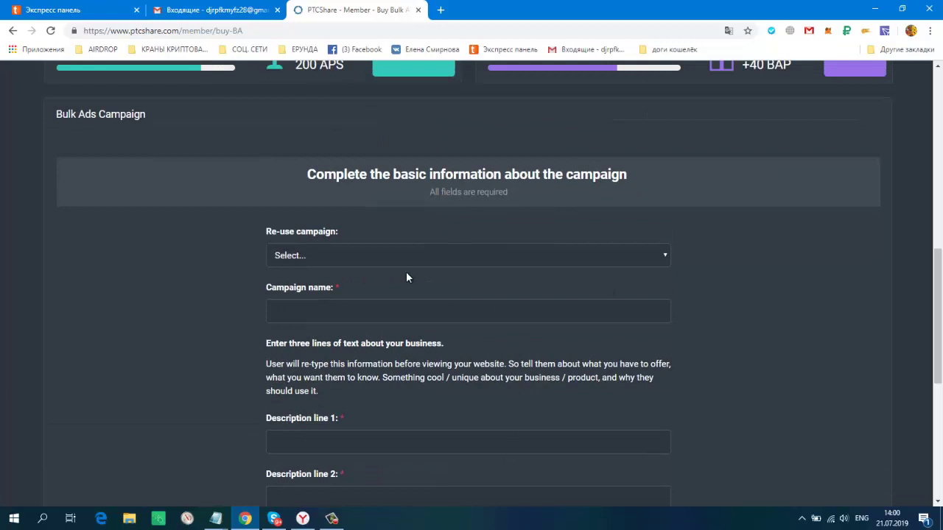
# Check which campaigns can be re-used in the Bulk Ads form without selecting one, and dismiss the captcha notice.
pyautogui.click(665, 256)
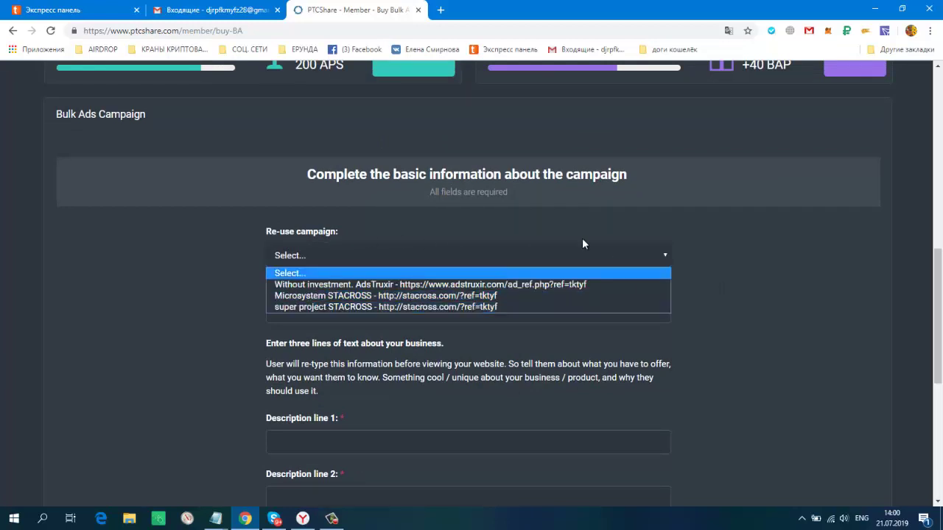
pyautogui.click(661, 258)
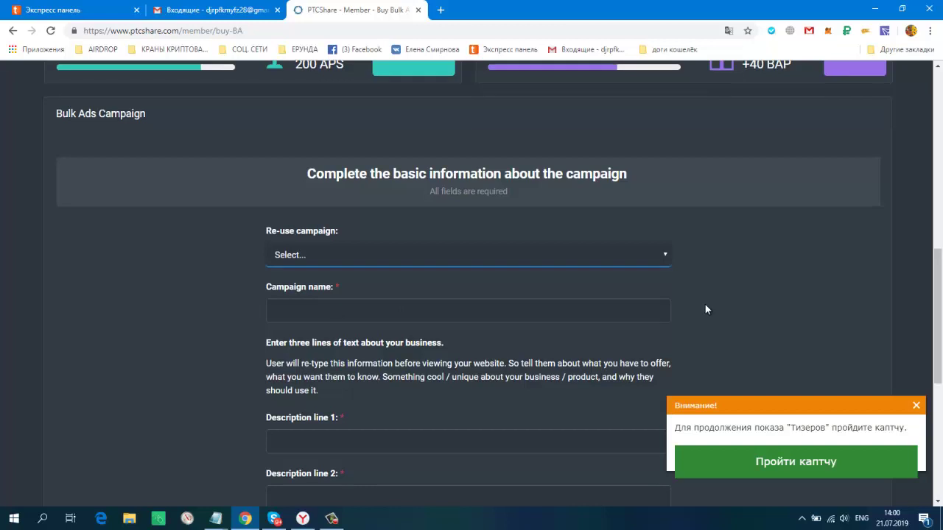
pyautogui.scroll(-3, 705, 309)
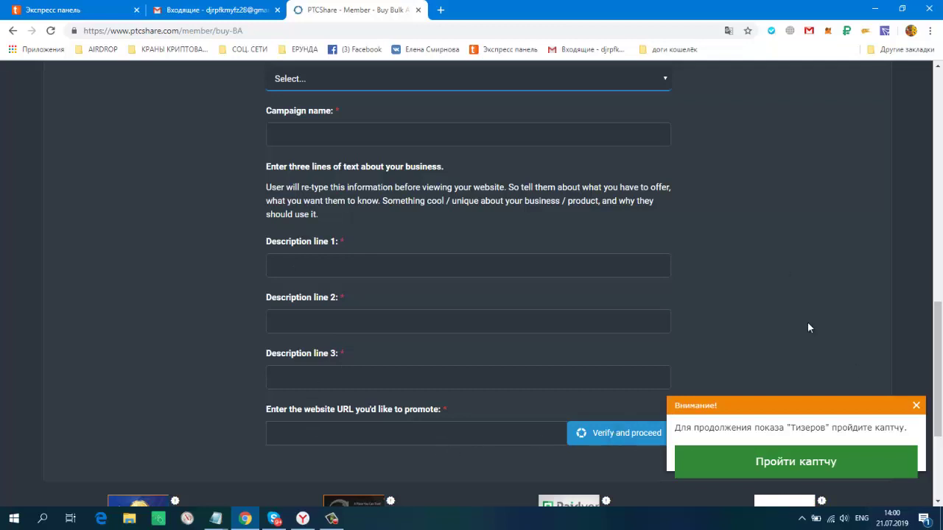
pyautogui.click(916, 405)
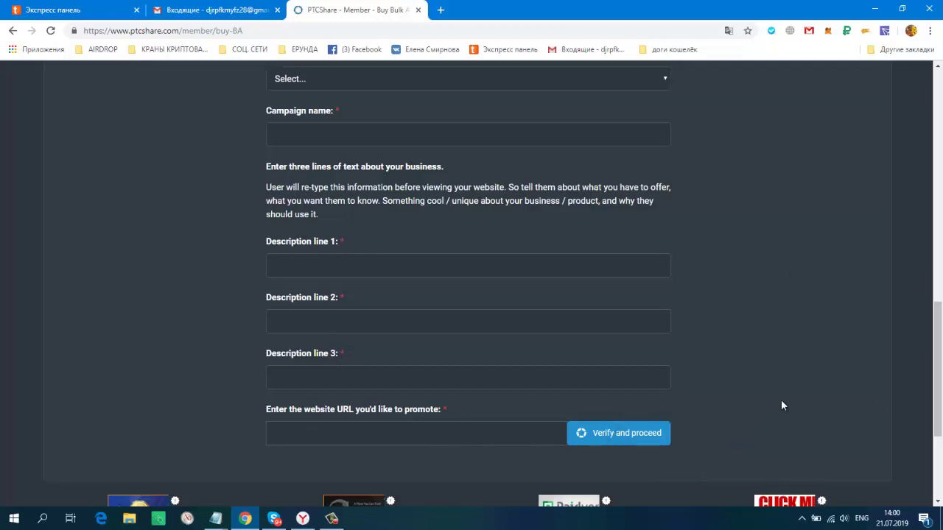
pyautogui.scroll(9, 770, 409)
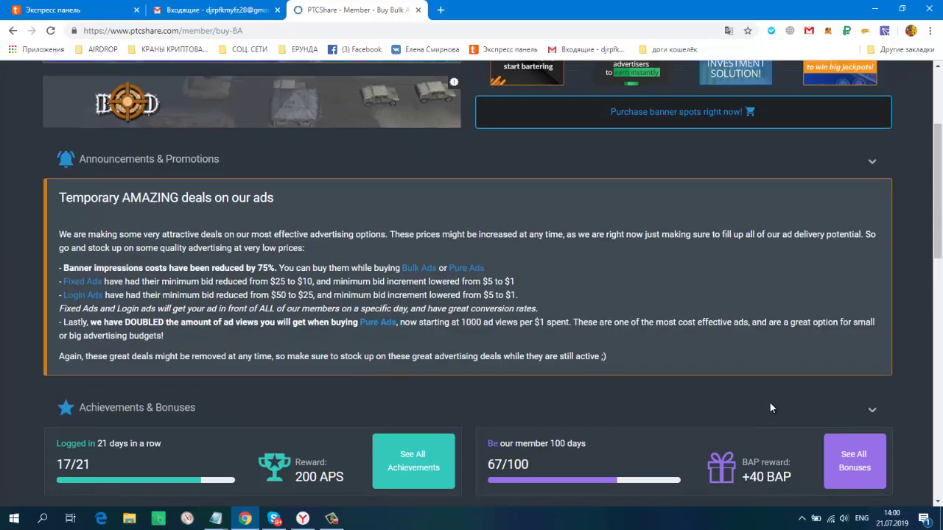
pyautogui.scroll(2, 770, 407)
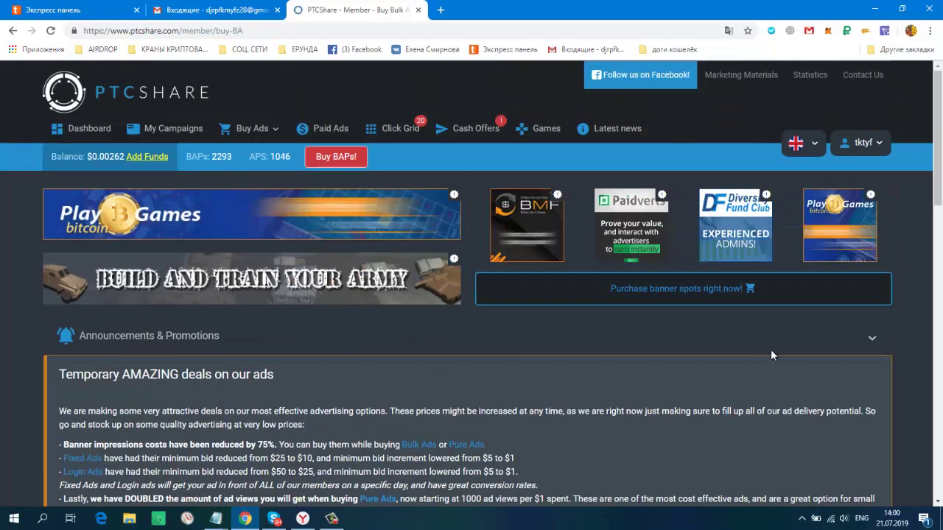